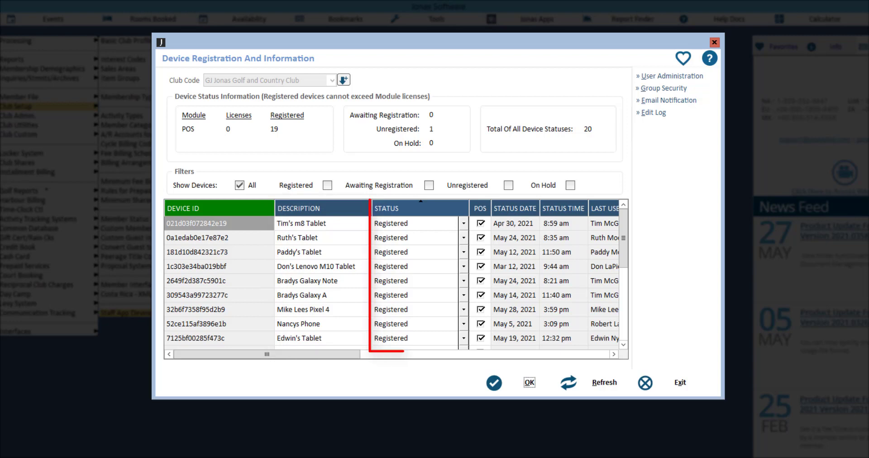
Step: List the first device's status options: Awaiting Registration, Registered, Unregistered and On Hold
click(467, 227)
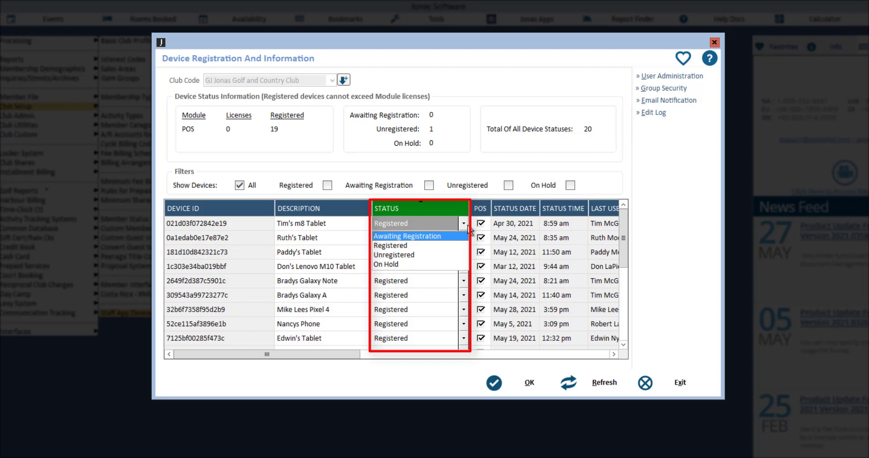
key(Down)
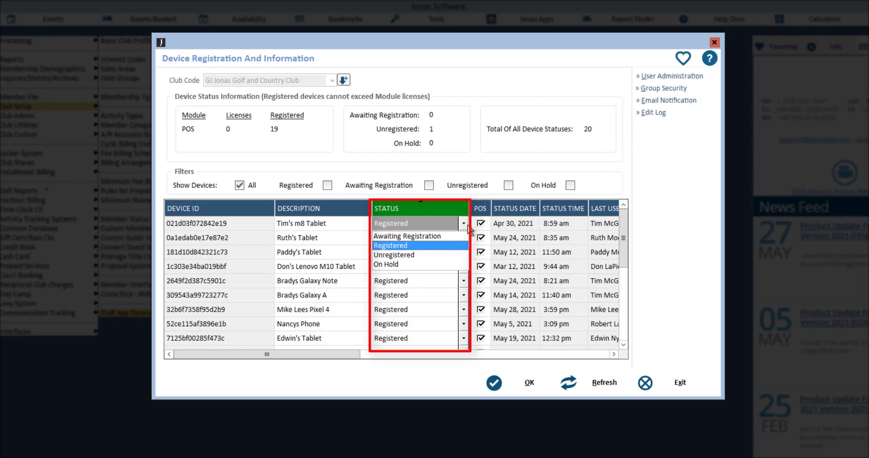
key(Down)
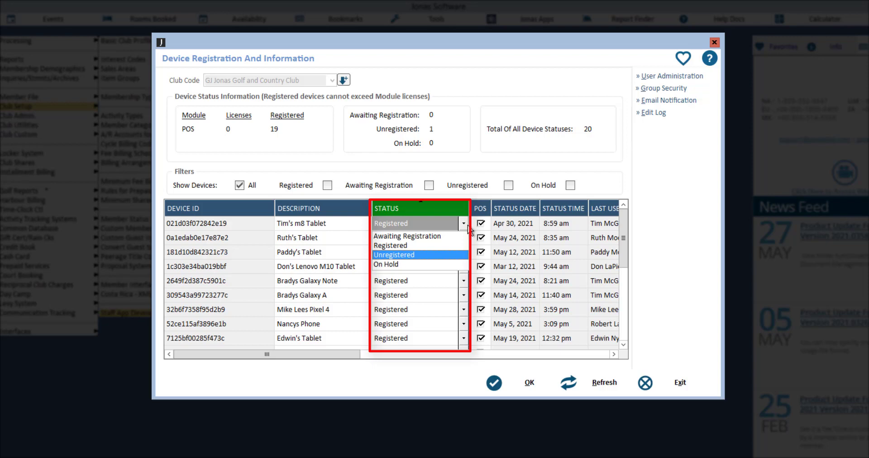
key(Down)
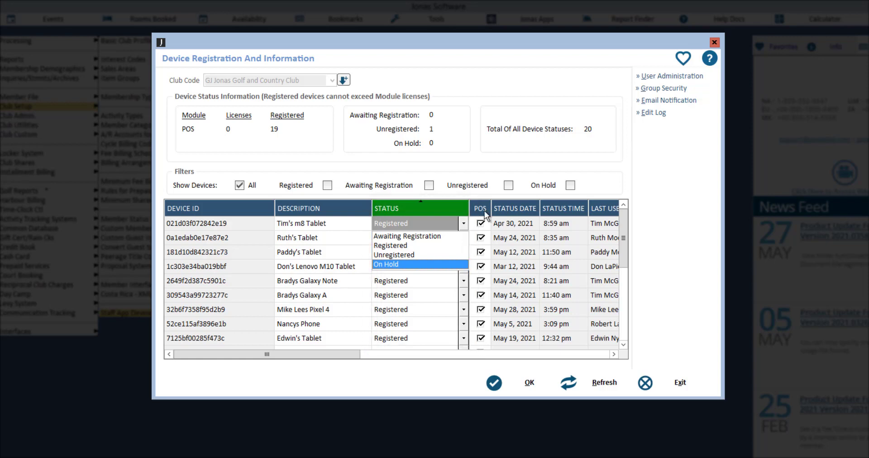
Step: Close the status list unchanged and scroll the device grid right to the Delete column
click(503, 154)
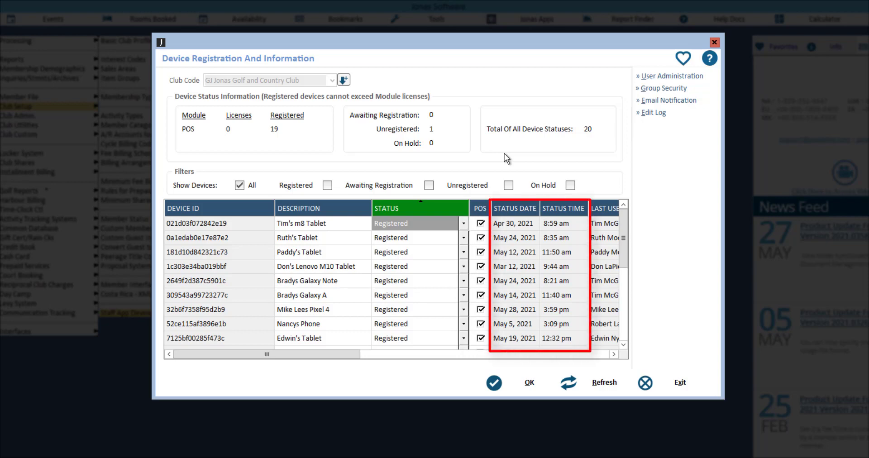
click(614, 354)
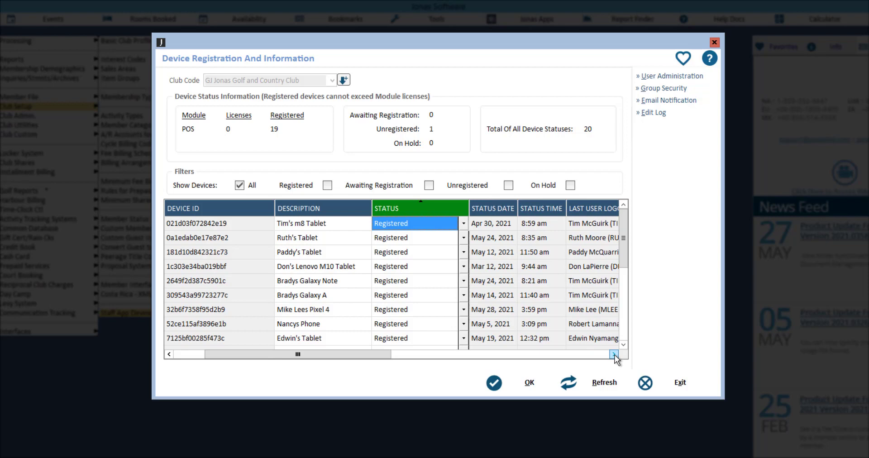
click(614, 354)
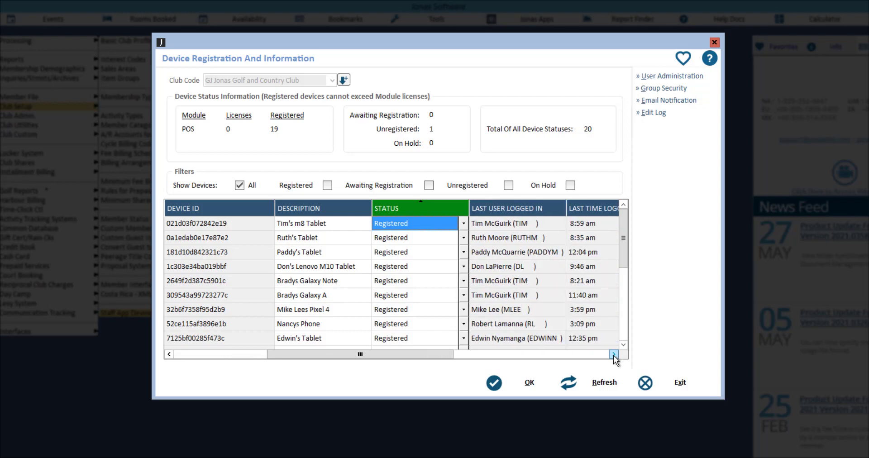
click(614, 355)
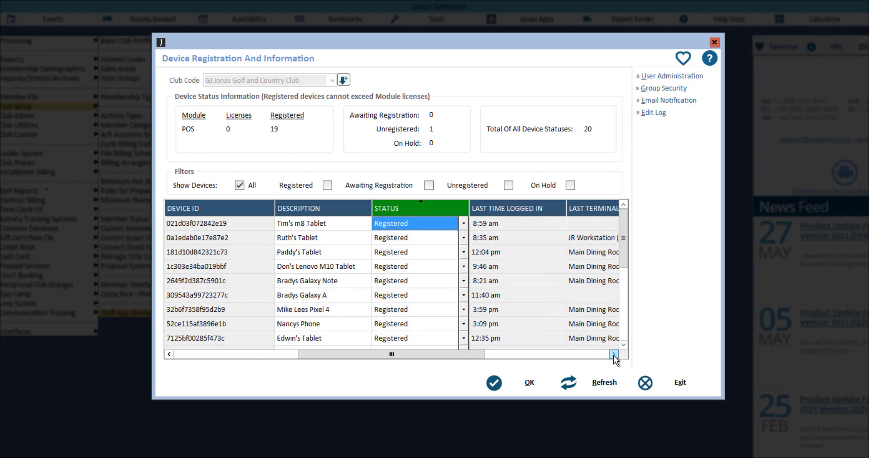
click(614, 354)
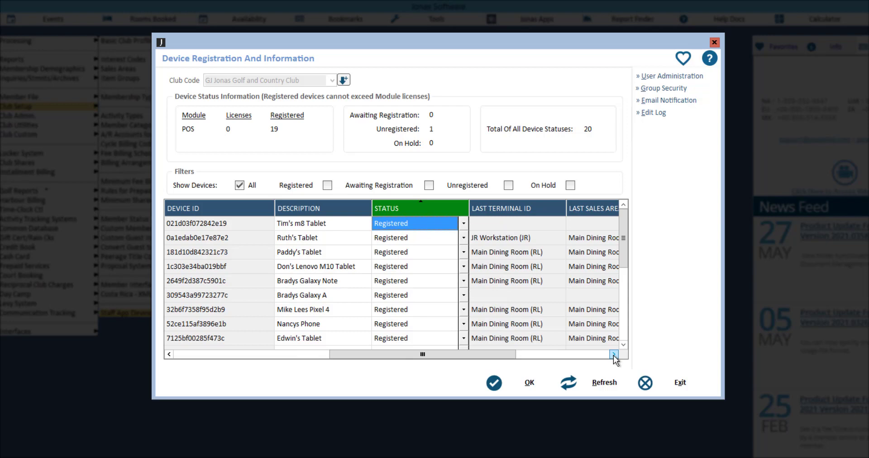
click(613, 354)
click(614, 354)
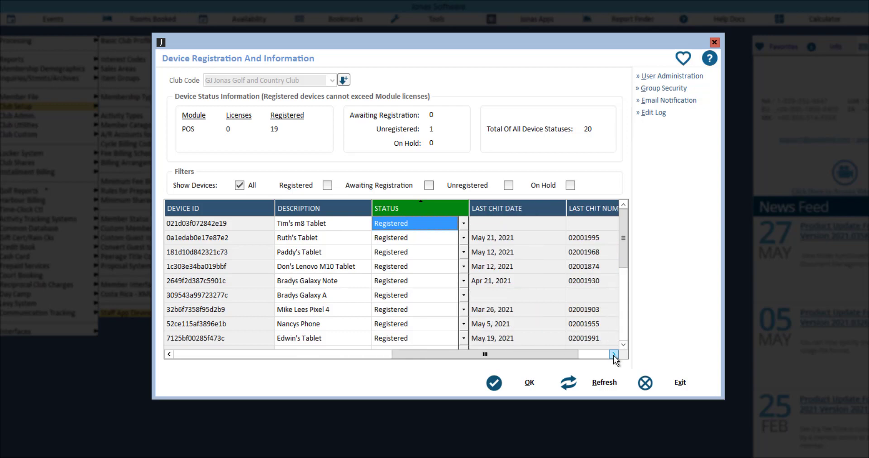
click(614, 355)
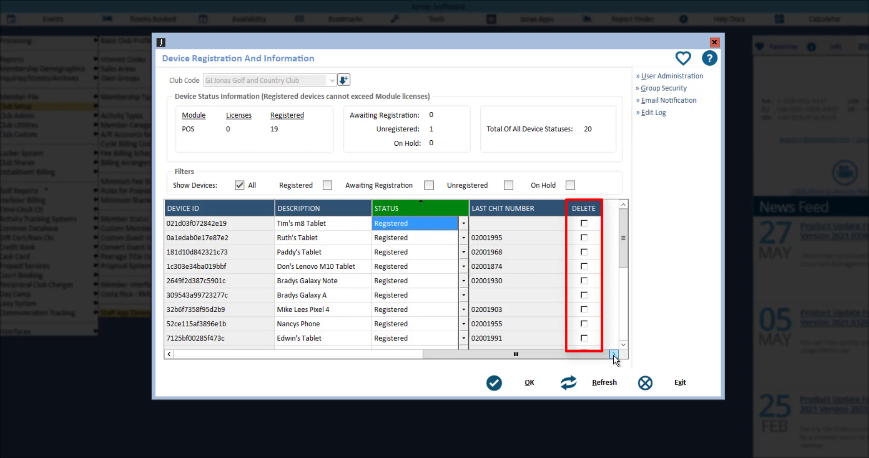
key(Home)
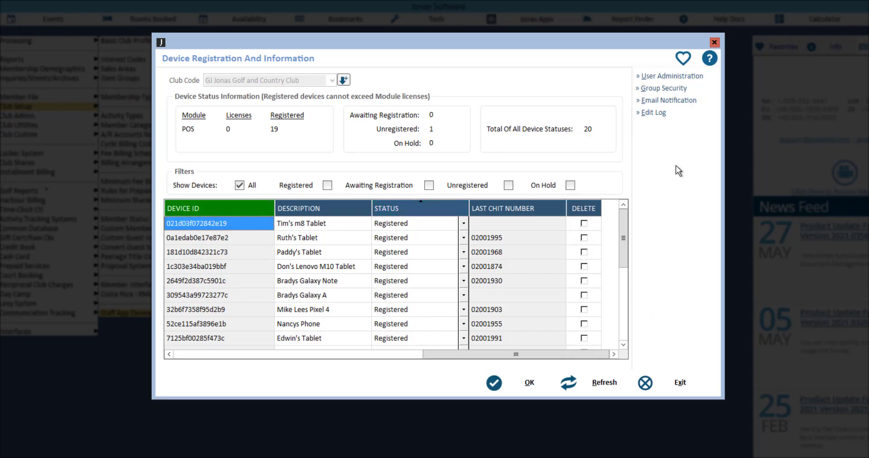
click(707, 82)
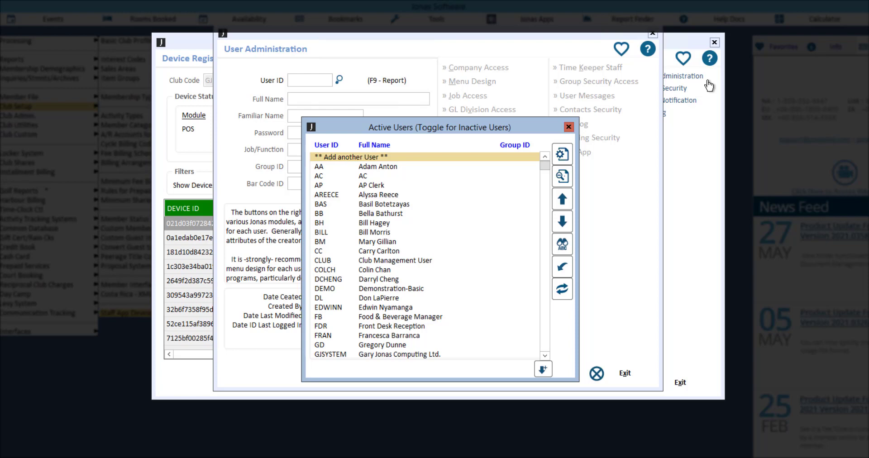
key(Escape)
key(Escape)
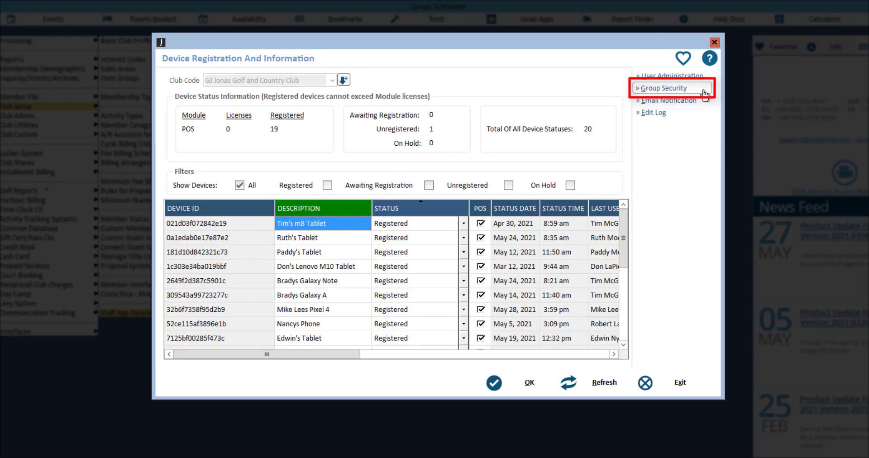
click(663, 88)
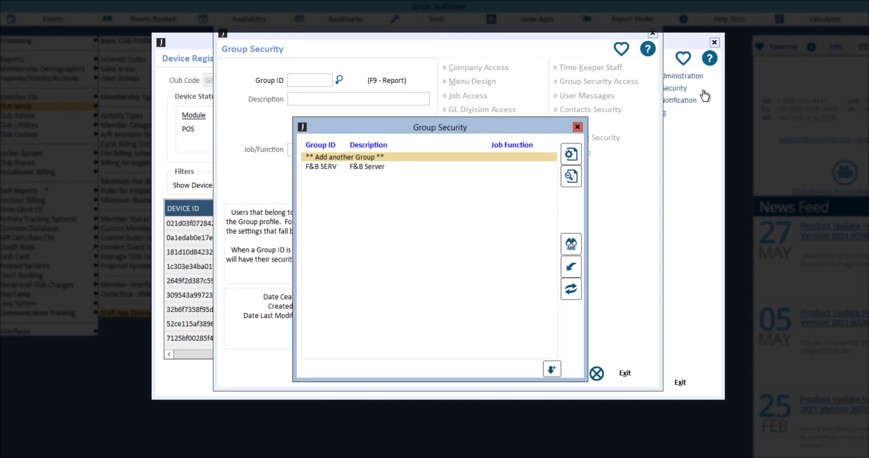
key(Escape)
key(Escape)
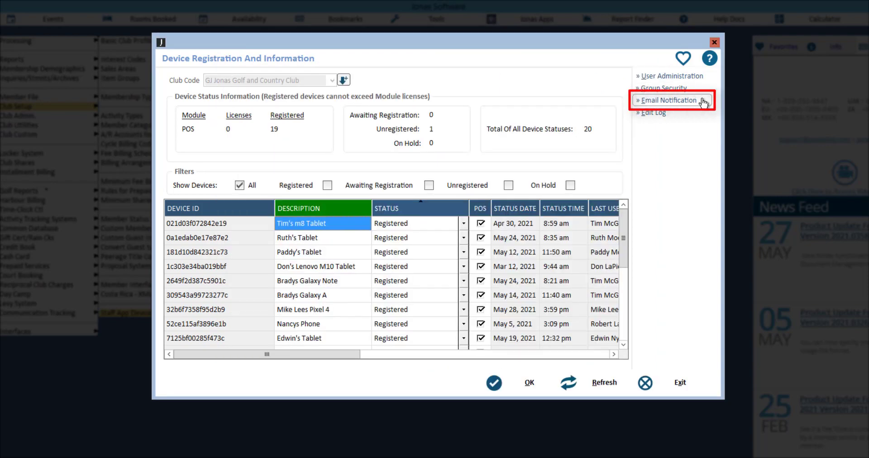
click(702, 102)
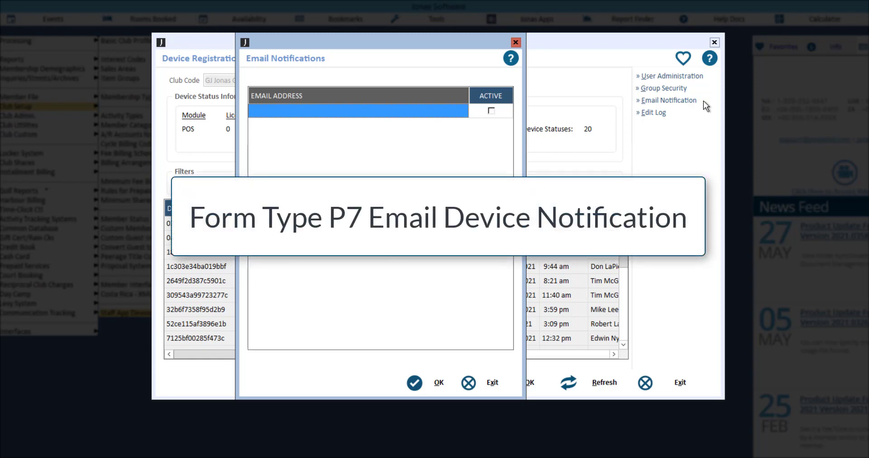
key(Escape)
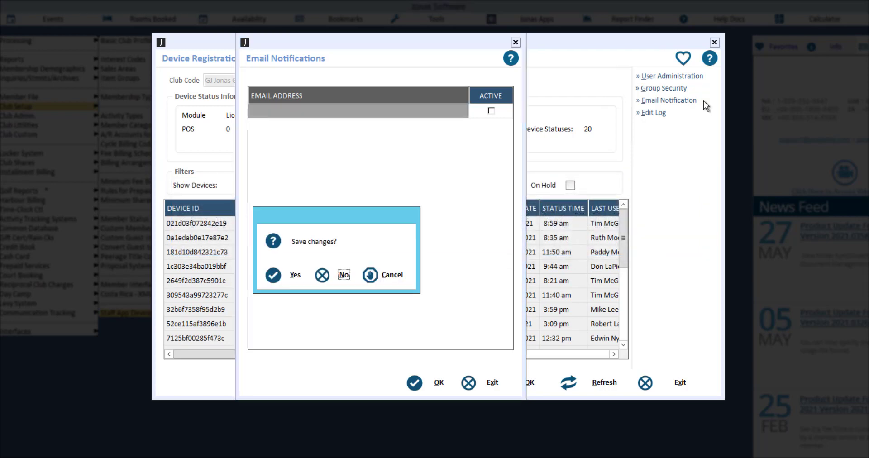
key(Return)
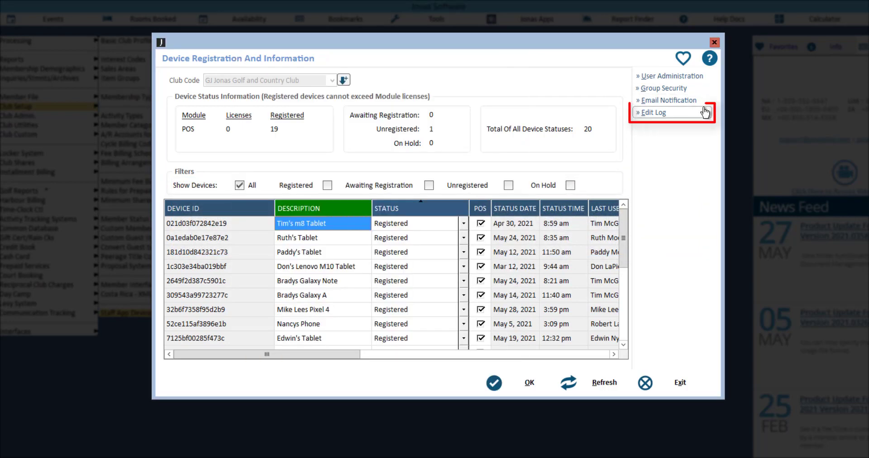
click(704, 112)
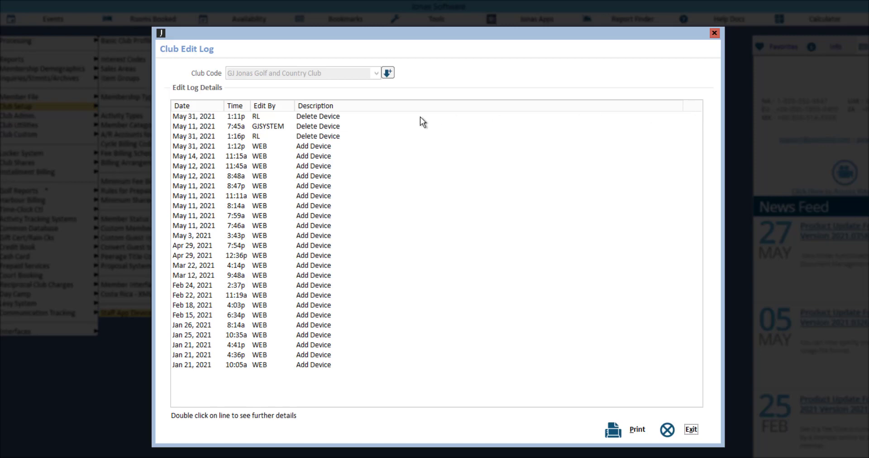
double_click(400, 118)
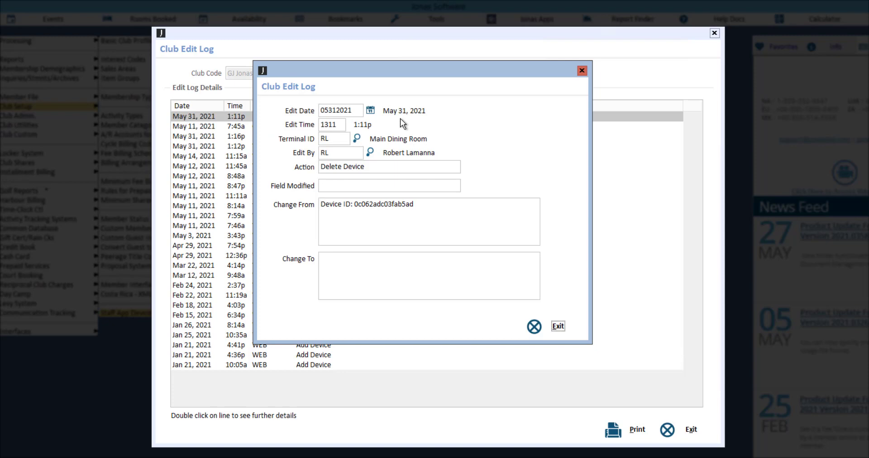
key(Escape)
key(Escape)
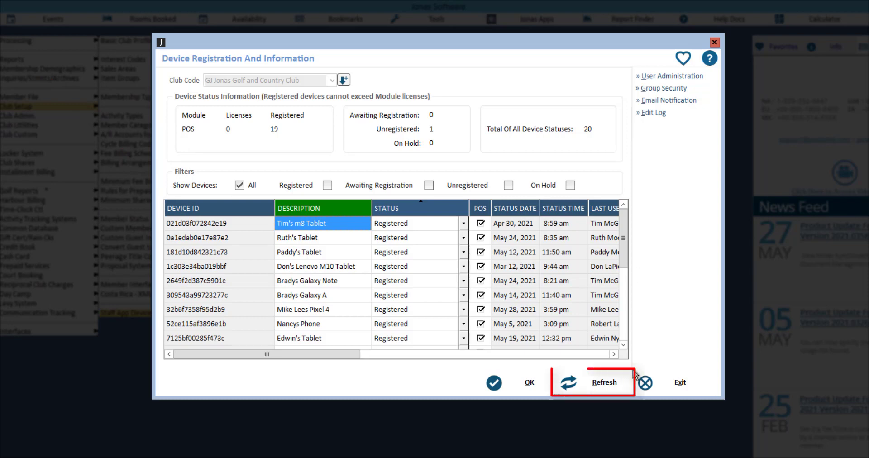
Step: Refresh the device grid to show the new Awaiting Registration device
click(619, 392)
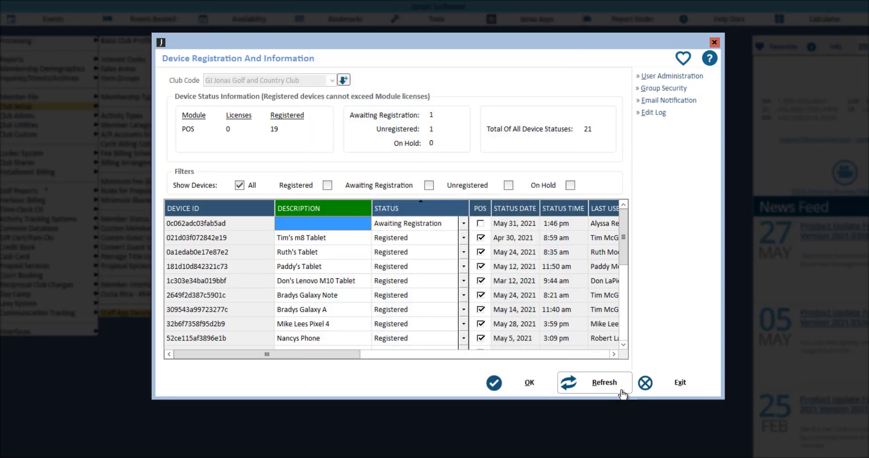
Step: Flag the new device for POS, set it to Registered, describe it as the staff member's phone, and save
click(480, 223)
click(464, 223)
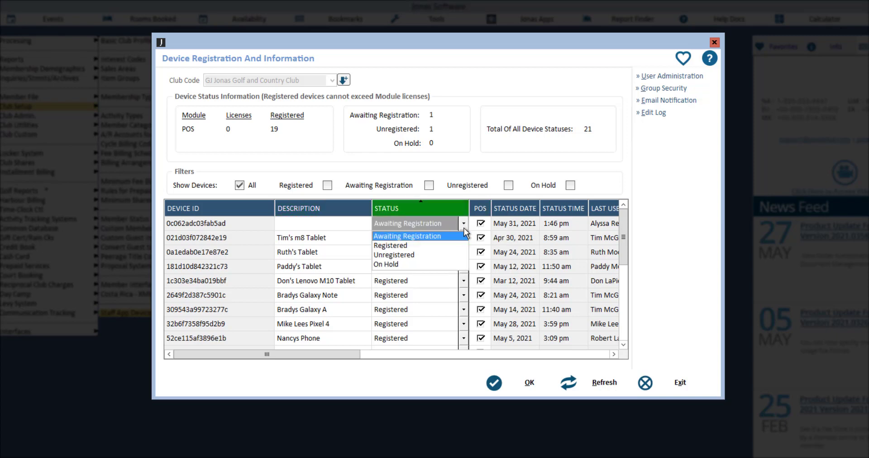
click(460, 246)
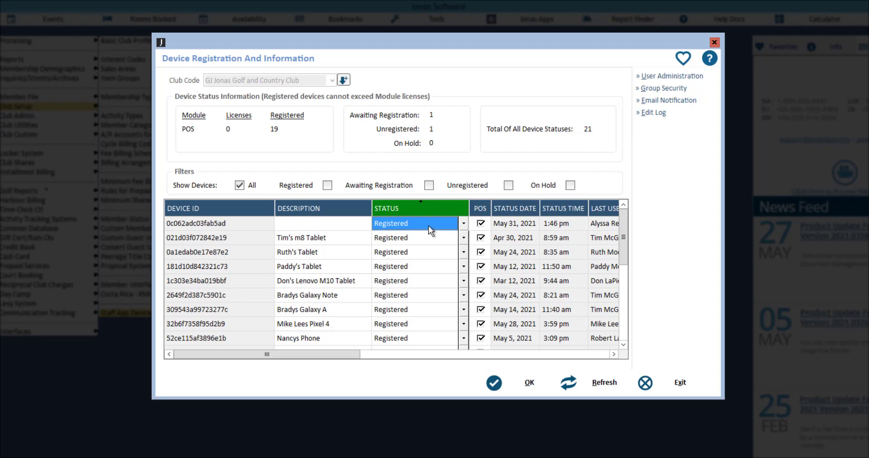
click(338, 221)
text(Alys)
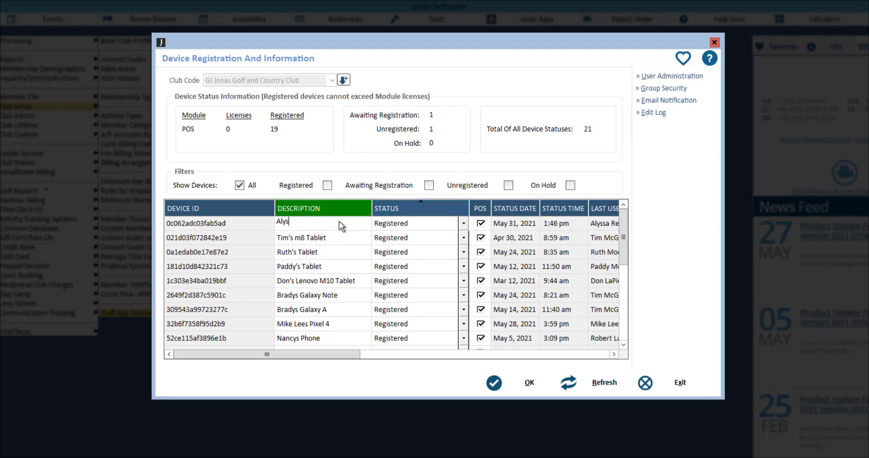
text(sa's Phone)
click(510, 389)
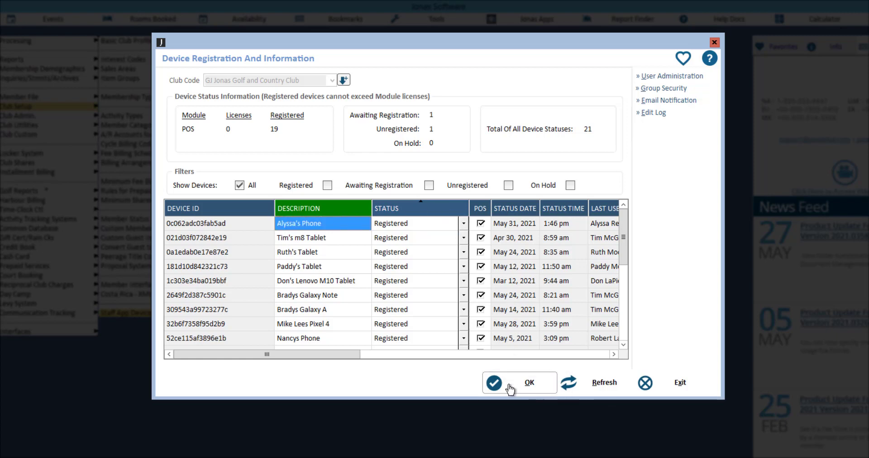